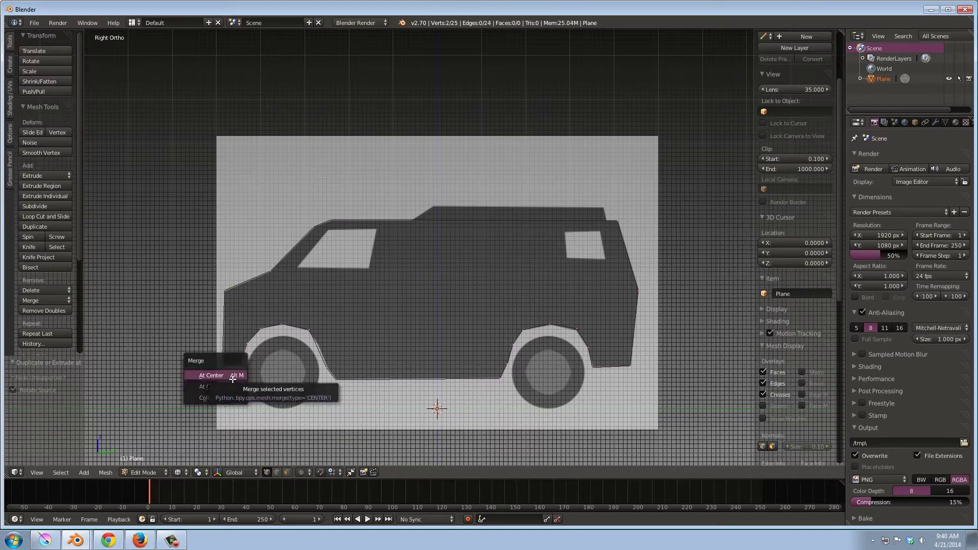
- Join the remaining van vertices with new edges and faces to complete the mesh
{"action": "key", "text": "f"}
{"action": "key", "text": "ctrl+Tab"}
{"action": "key", "text": "ctrl+Tab"}
{"action": "key", "text": "f"}
{"action": "key", "text": "ctrl+Tab"}
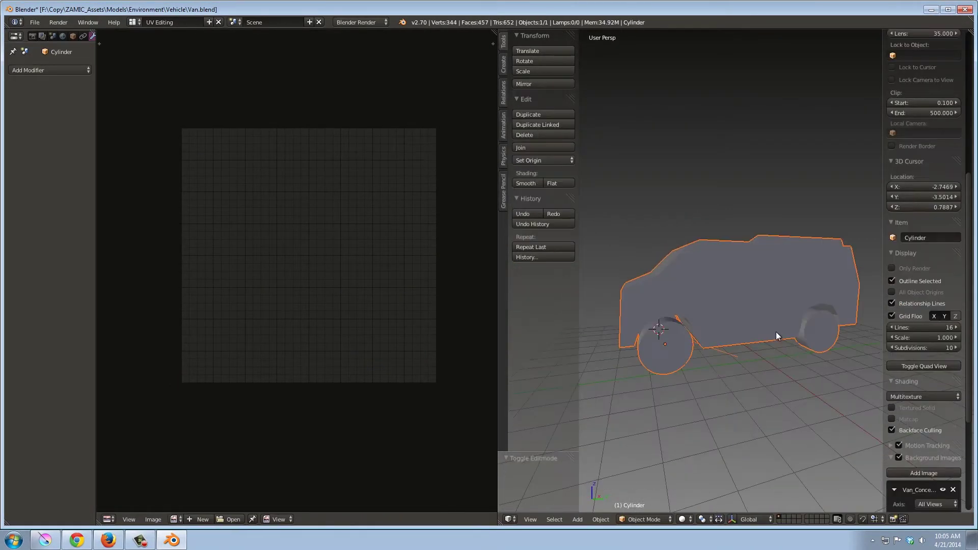
- Orbit and zoom around the finished van, viewing it from above and the side
{"action": "mouse_move", "coordinate": [581, 333]}
{"action": "middle_mouse_down"}
{"action": "mouse_move", "coordinate": [699, 306]}
{"action": "mouse_move", "coordinate": [779, 358]}
{"action": "middle_mouse_up"}
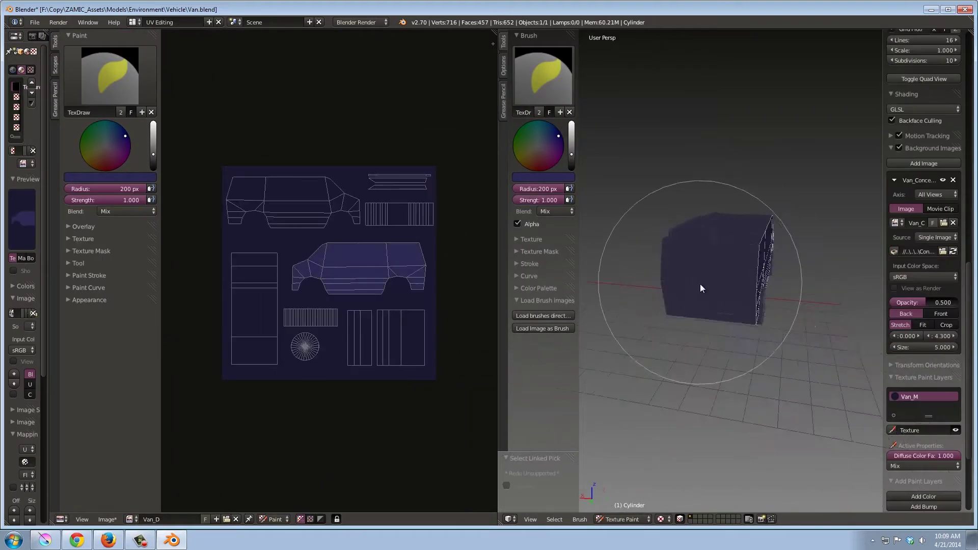
{"action": "mouse_move", "coordinate": [745, 263]}
{"action": "middle_mouse_down"}
{"action": "mouse_move", "coordinate": [582, 294]}
{"action": "mouse_move", "coordinate": [609, 326]}
{"action": "mouse_move", "coordinate": [622, 368]}
{"action": "mouse_move", "coordinate": [757, 214]}
{"action": "mouse_move", "coordinate": [662, 246]}
{"action": "middle_mouse_up"}
{"action": "mouse_move", "coordinate": [667, 322]}
{"action": "middle_mouse_down"}
{"action": "mouse_move", "coordinate": [784, 341]}
{"action": "mouse_move", "coordinate": [752, 325]}
{"action": "middle_mouse_up"}
{"action": "scroll", "coordinate": [752, 325], "scroll_direction": "up", "scroll_amount": 5}
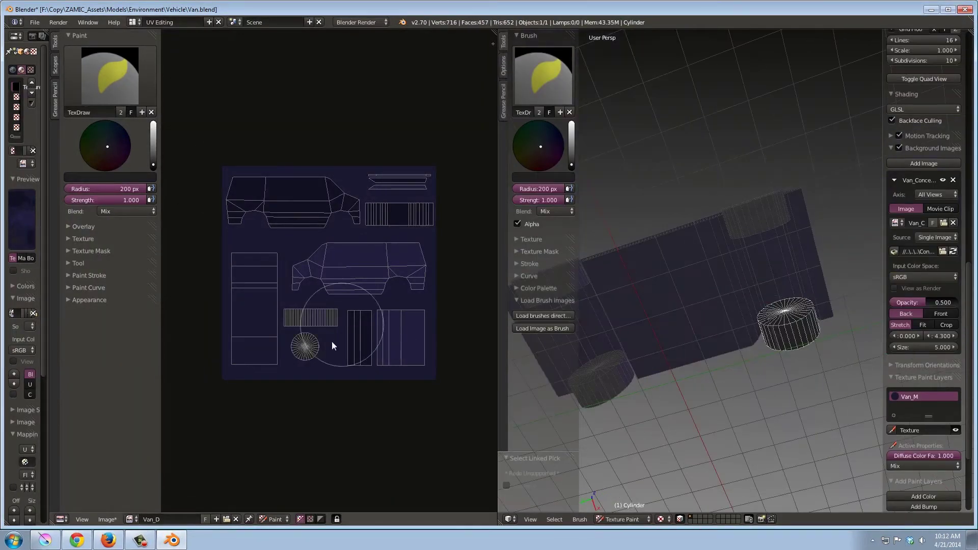
{"action": "scroll", "coordinate": [322, 343], "scroll_direction": "up", "scroll_amount": 5}
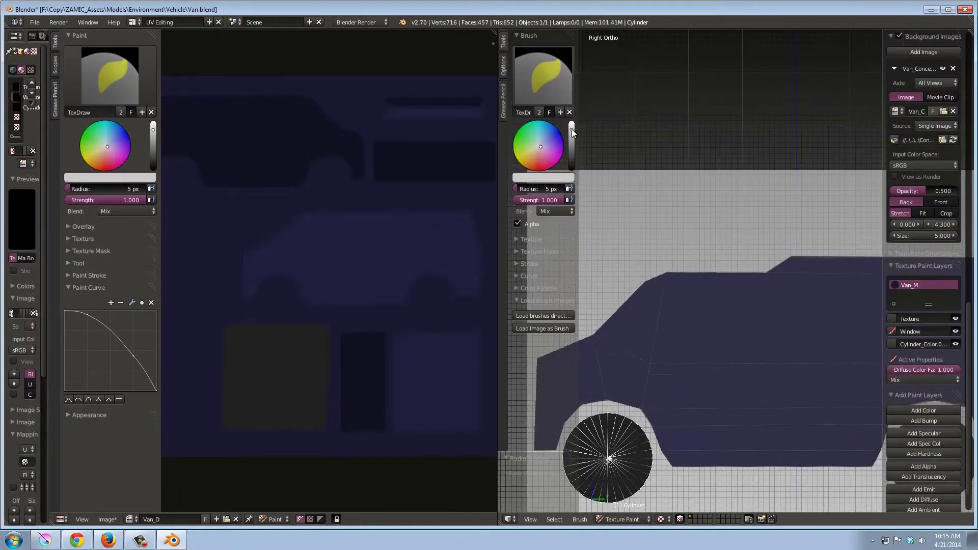
- Turn on Smooth Stroke and paint white side windows on both sides of the van
{"action": "left_click", "coordinate": [517, 337]}
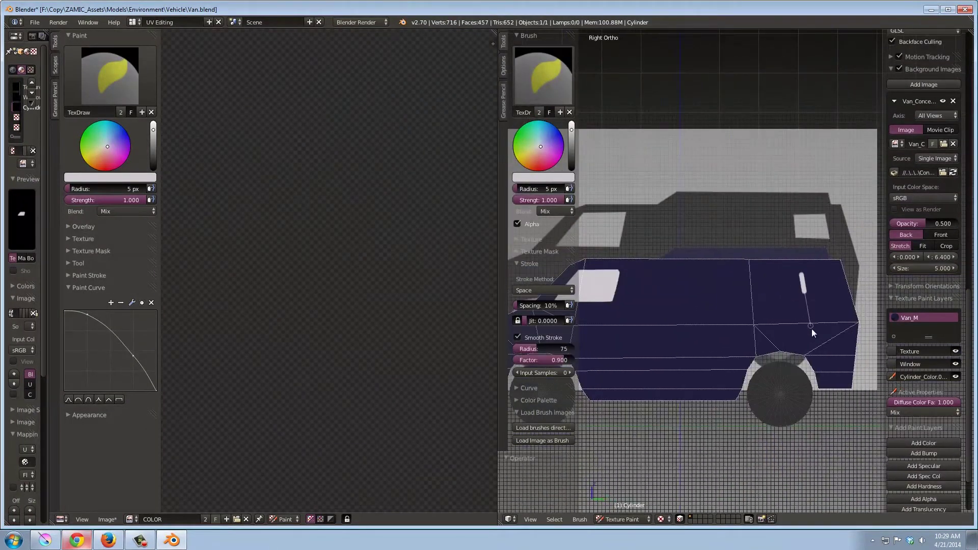
{"action": "key", "text": "ctrl+KP_3"}
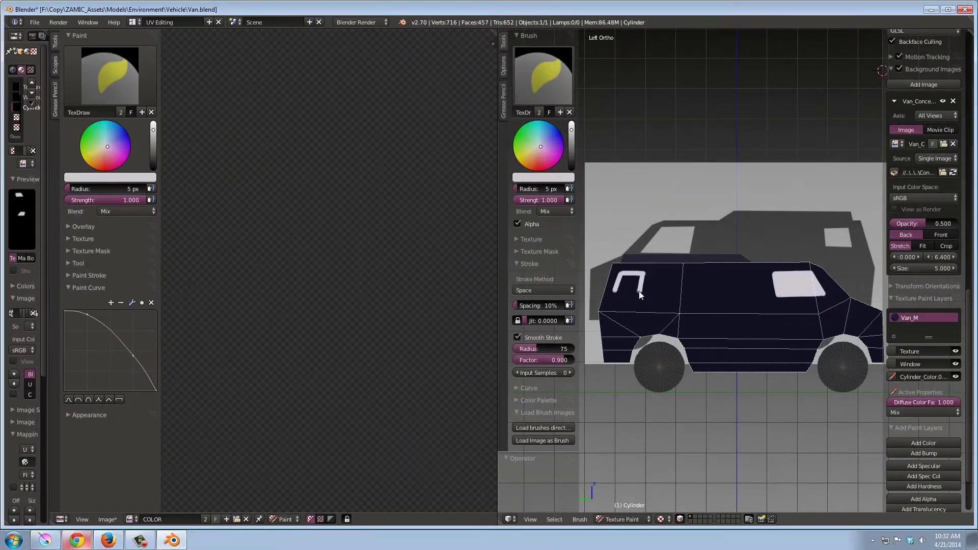
{"action": "key", "text": "KP_1"}
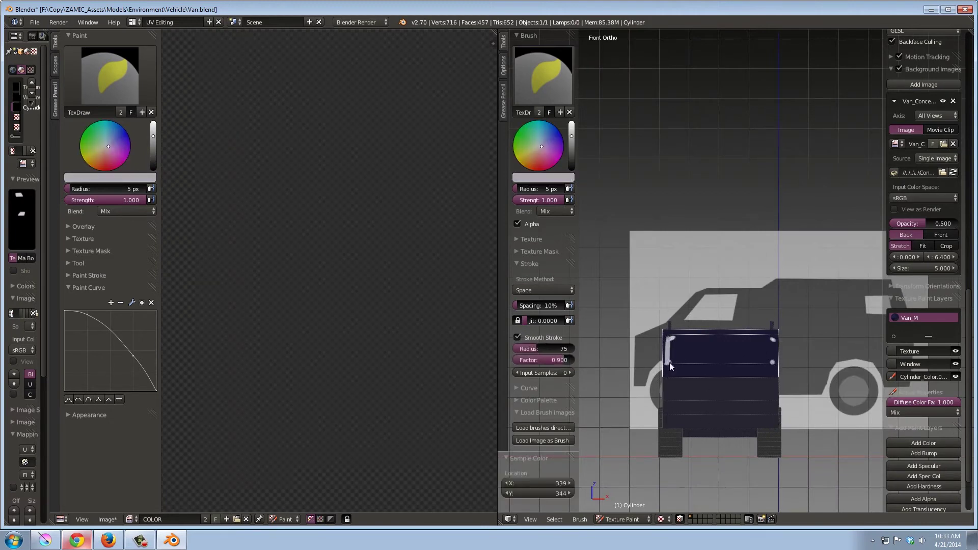
- Outline and fill the white windscreen on the van's front
{"action": "left_click_drag", "start_coordinate": [757, 334], "coordinate": [736, 331], "text": "ctrl"}
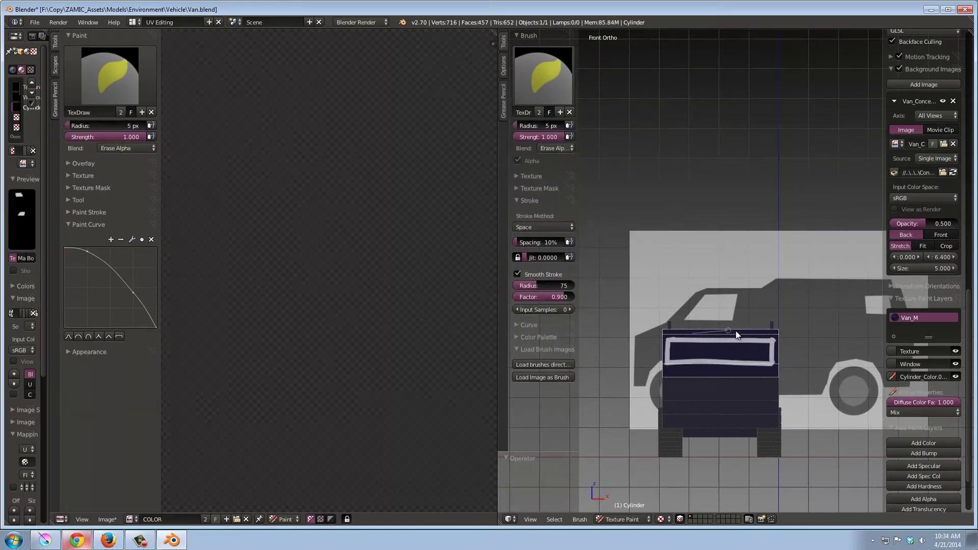
{"action": "left_click", "coordinate": [518, 274]}
{"action": "middle_click_drag", "start_coordinate": [716, 354], "coordinate": [754, 409]}
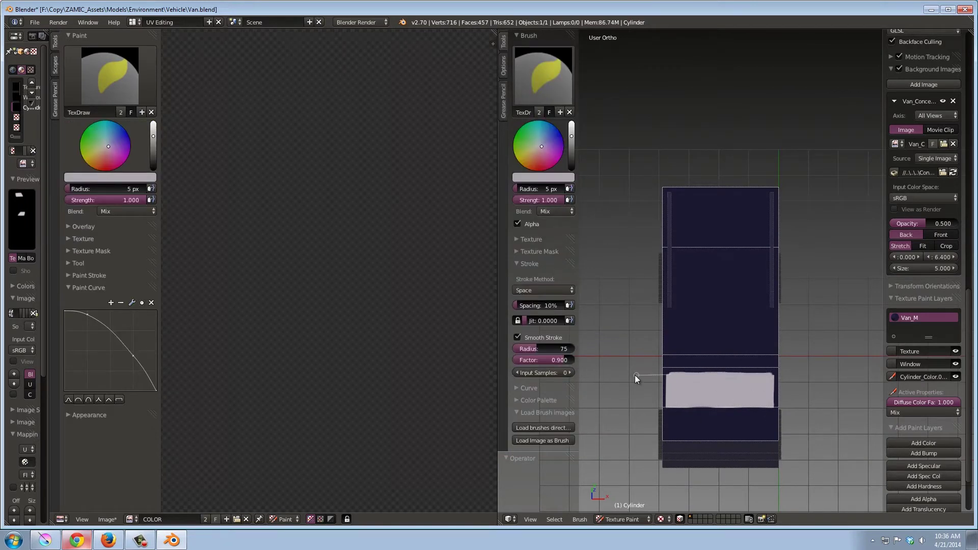
{"action": "mouse_move", "coordinate": [680, 368]}
{"action": "middle_mouse_down"}
{"action": "mouse_move", "coordinate": [685, 280]}
{"action": "mouse_move", "coordinate": [744, 325]}
{"action": "middle_mouse_up"}
- Paint the white back window in Back Ortho, undoing one stray stroke
{"action": "key", "text": "ctrl+KP_1"}
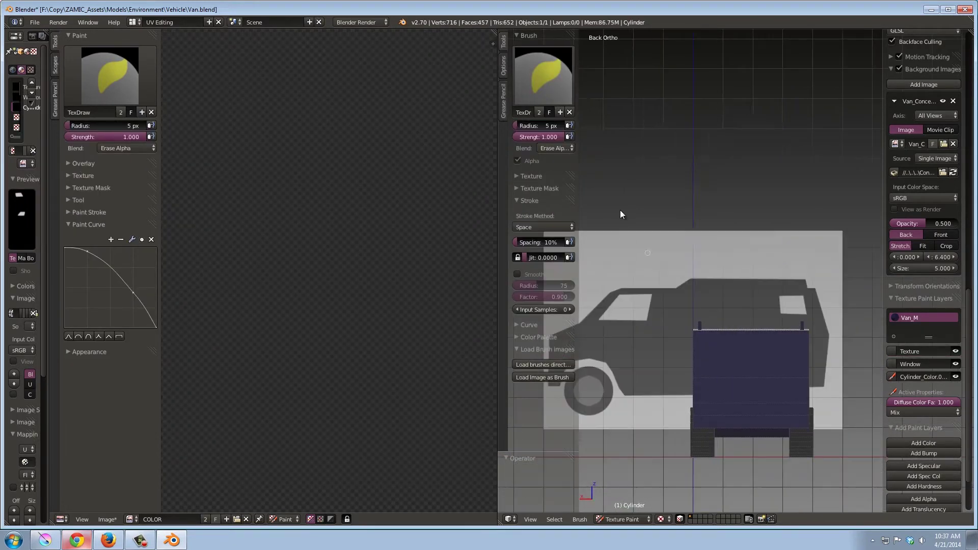
{"action": "key", "text": "l"}
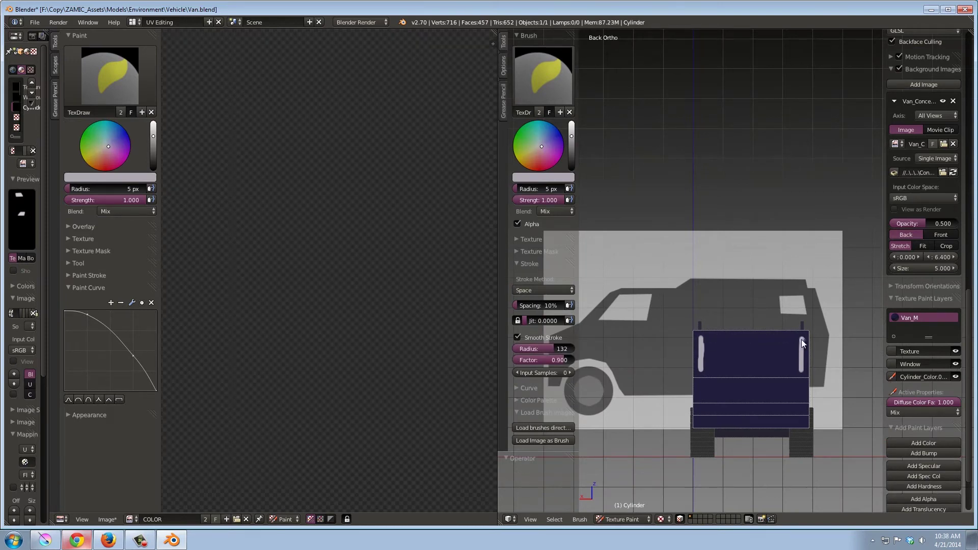
{"action": "left_click_drag", "start_coordinate": [641, 364], "coordinate": [652, 365]}
{"action": "key", "text": "s"}
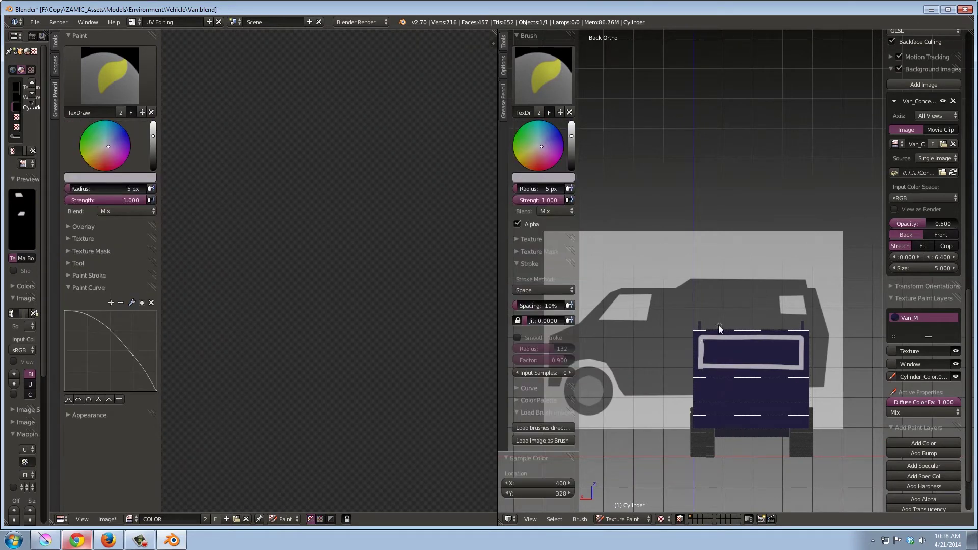
{"action": "key", "text": "ctrl+z"}
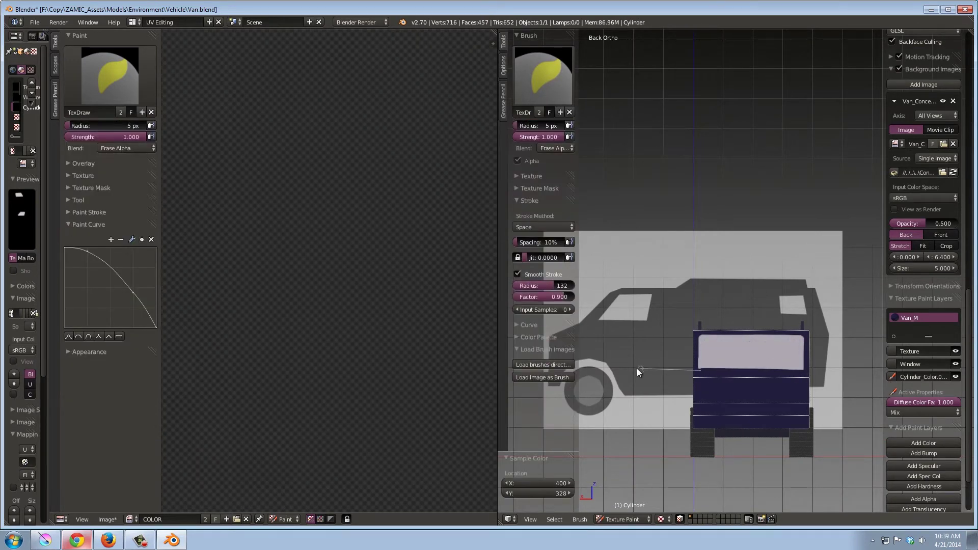
{"action": "mouse_move", "coordinate": [722, 337]}
{"action": "middle_mouse_down"}
{"action": "mouse_move", "coordinate": [772, 326]}
{"action": "mouse_move", "coordinate": [751, 402]}
{"action": "middle_mouse_up"}
{"action": "key", "text": "KP_Decimal"}
{"action": "left_click", "coordinate": [518, 275]}
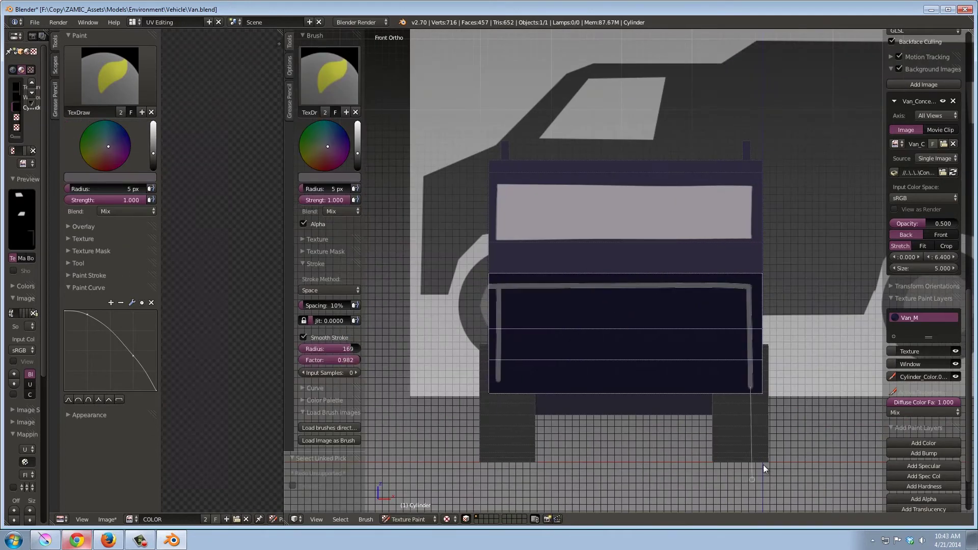
- Paint the light grey grille area and a stripe along the lower back panel
{"action": "left_click_drag", "start_coordinate": [764, 468], "coordinate": [491, 295]}
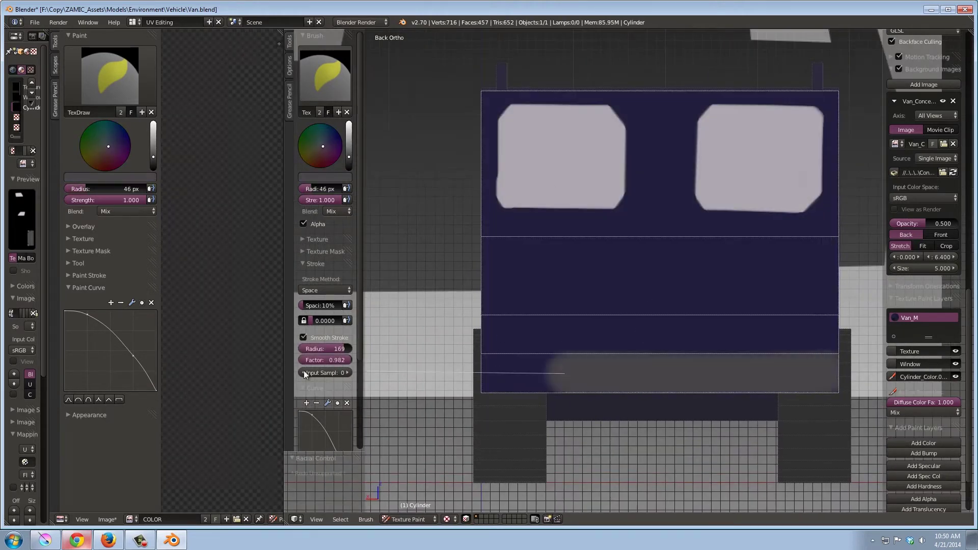
{"action": "left_click_drag", "start_coordinate": [552, 383], "coordinate": [752, 391]}
{"action": "key", "text": "KP_3"}
{"action": "key", "text": "KP_1"}
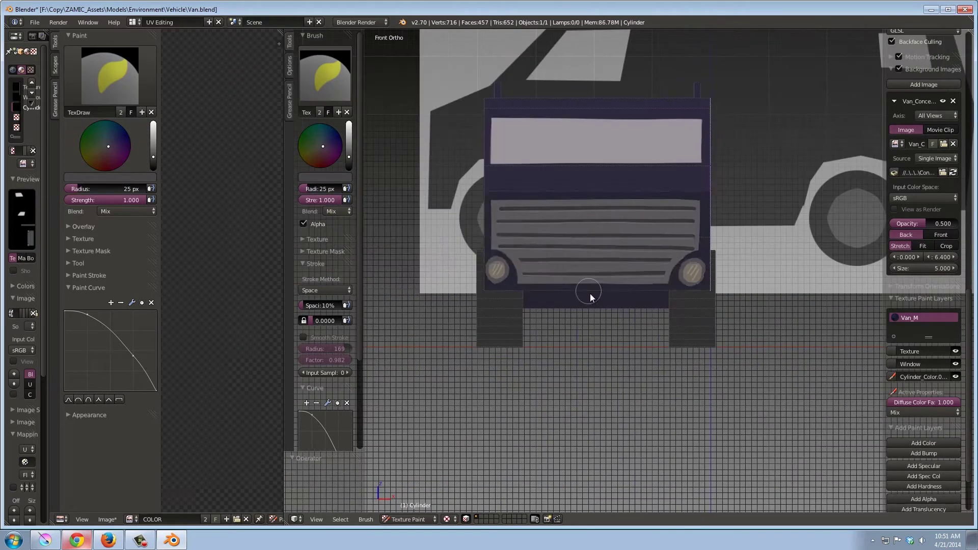
{"action": "scroll", "coordinate": [355, 328], "scroll_direction": "down", "scroll_amount": 5}
{"action": "left_click_drag", "start_coordinate": [667, 277], "coordinate": [552, 277]}
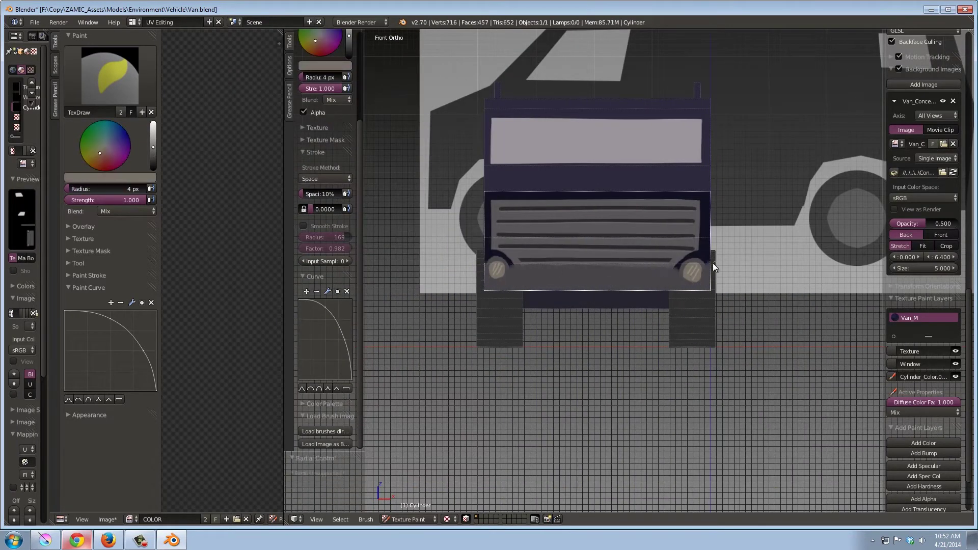
{"action": "scroll", "coordinate": [581, 244], "scroll_direction": "down", "scroll_amount": 4}
{"action": "key", "text": "ctrl+KP_3"}
- Return to Right Ortho and sample the white window colour
{"action": "scroll", "coordinate": [563, 248], "scroll_direction": "up", "scroll_amount": 3}
{"action": "scroll", "coordinate": [672, 253], "scroll_direction": "down", "scroll_amount": 4}
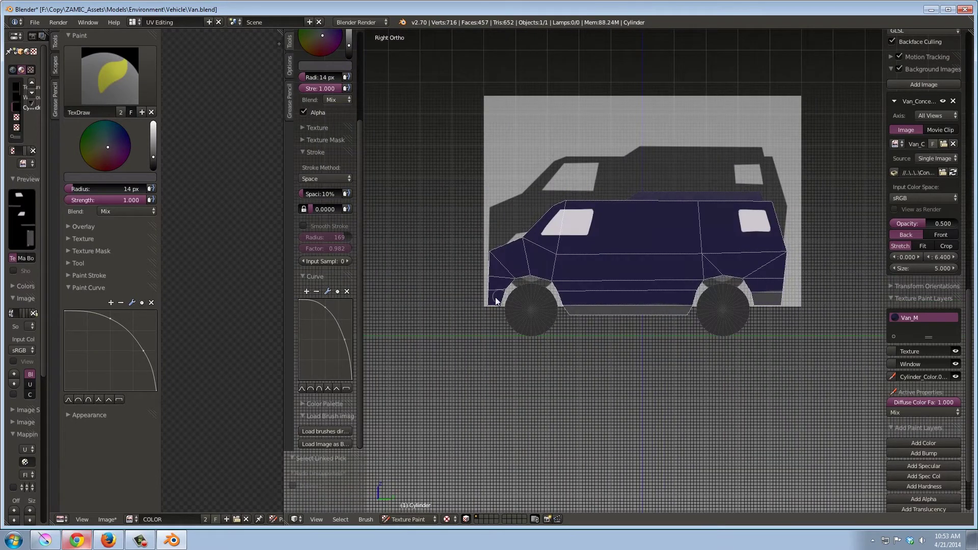
{"action": "middle_click_drag", "start_coordinate": [510, 326], "coordinate": [586, 386]}
{"action": "key", "text": "KP_3"}
{"action": "scroll", "coordinate": [510, 255], "scroll_direction": "up", "scroll_amount": 5}
- Touch up the side window edges with a 2 px white brush
{"action": "scroll", "coordinate": [356, 133], "scroll_direction": "up", "scroll_amount": 4}
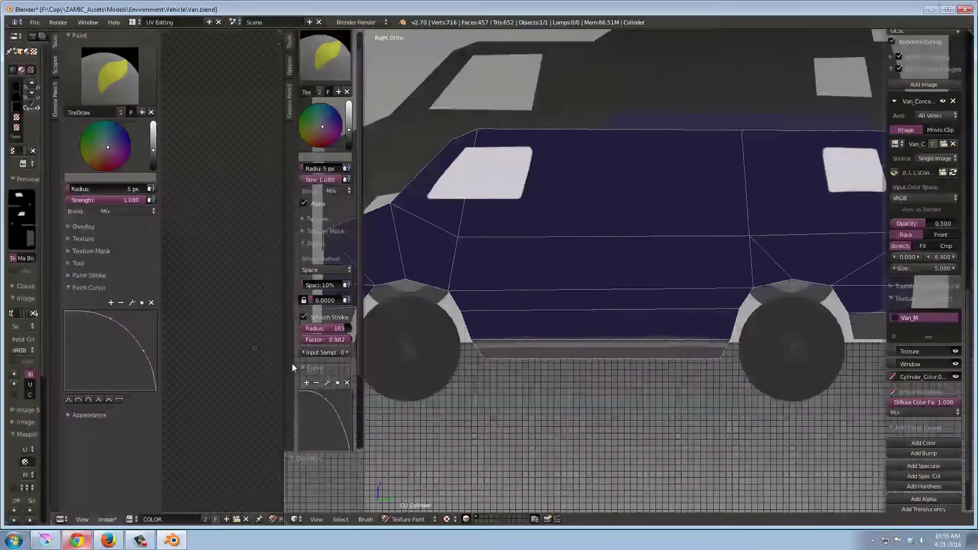
{"action": "scroll", "coordinate": [458, 377], "scroll_direction": "down", "scroll_amount": 4}
{"action": "middle_click_drag", "start_coordinate": [482, 389], "coordinate": [513, 398]}
{"action": "key", "text": "KP_3"}
{"action": "scroll", "coordinate": [605, 292], "scroll_direction": "up", "scroll_amount": 5}
{"action": "key", "text": "s"}
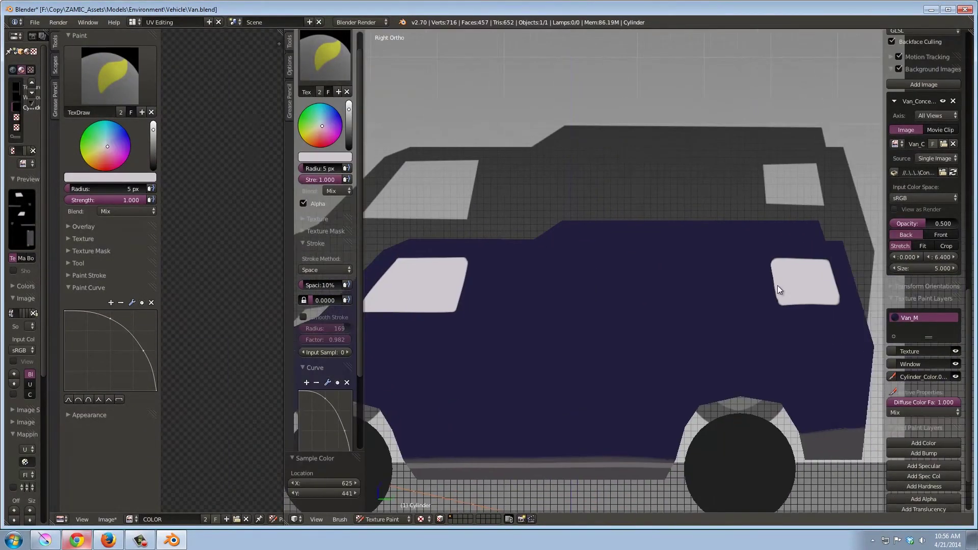
{"action": "middle_click_drag", "start_coordinate": [777, 288], "coordinate": [507, 296], "text": "shift"}
{"action": "key", "text": "shift+s"}
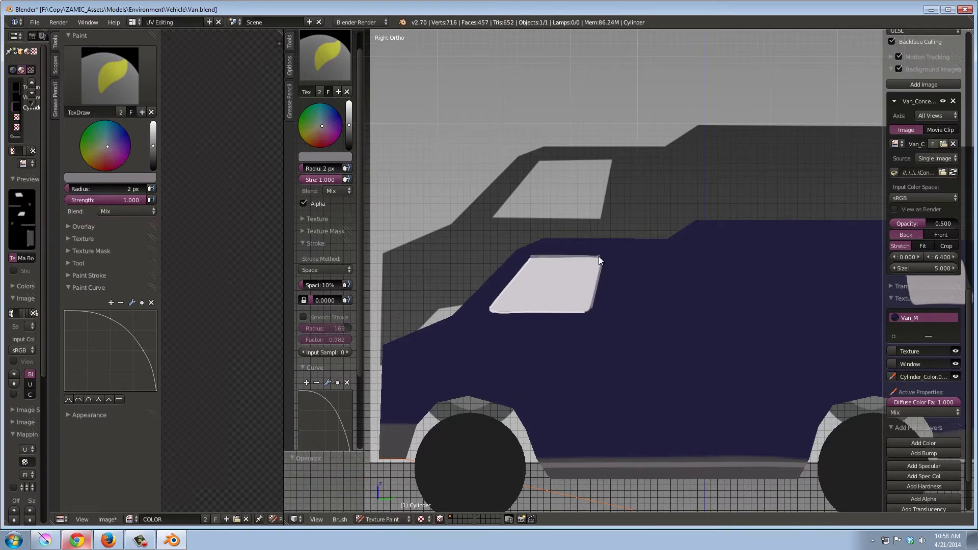
{"action": "scroll", "coordinate": [601, 275], "scroll_direction": "down", "scroll_amount": 4}
{"action": "scroll", "coordinate": [607, 292], "scroll_direction": "up", "scroll_amount": 5}
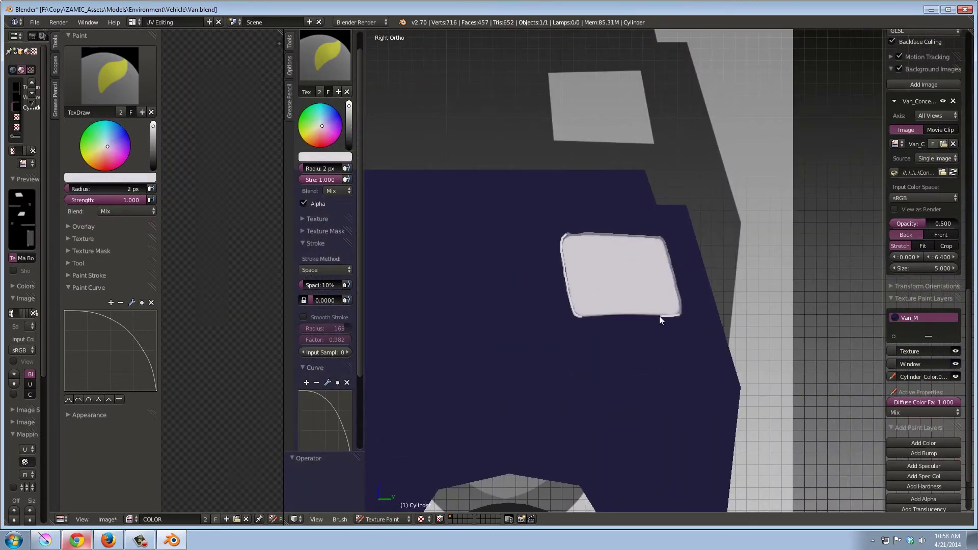
{"action": "scroll", "coordinate": [659, 319], "scroll_direction": "down", "scroll_amount": 4}
{"action": "scroll", "coordinate": [582, 323], "scroll_direction": "up", "scroll_amount": 3}
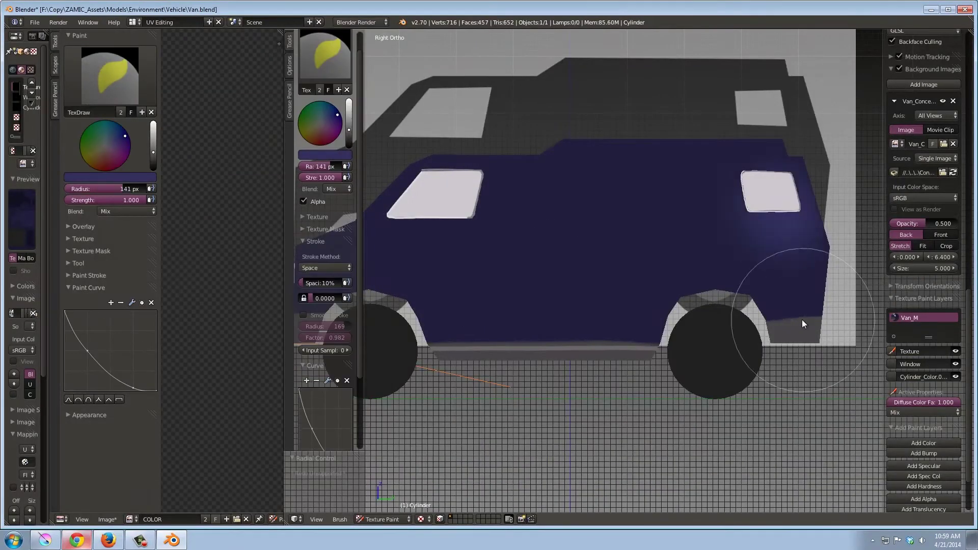
- Lightly shade the blue side panels with face masking and a 141 px low-strength brush
{"action": "key", "text": "m"}
{"action": "key", "text": "s"}
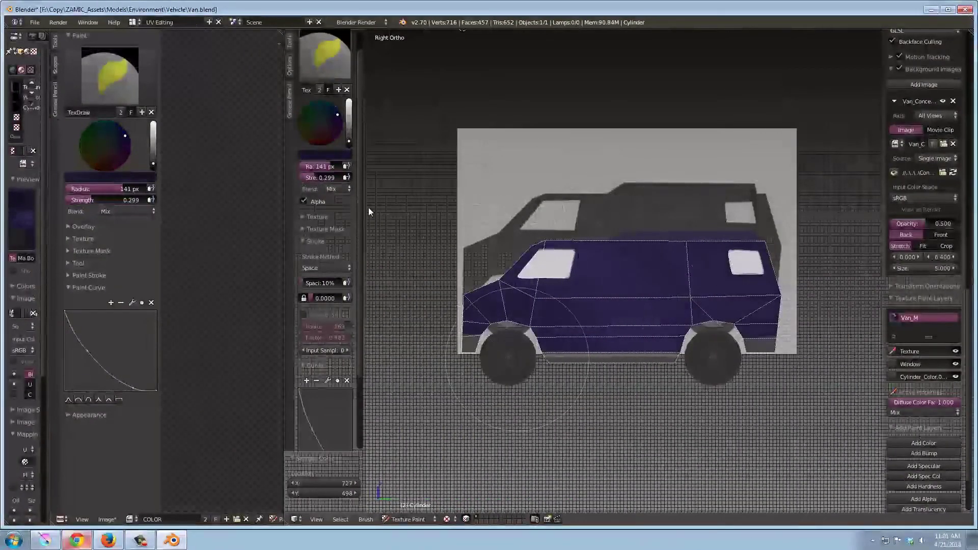
{"action": "mouse_move", "coordinate": [368, 208]}
{"action": "middle_mouse_down", "text": "alt"}
{"action": "mouse_move", "coordinate": [607, 224]}
{"action": "mouse_move", "coordinate": [360, 148]}
{"action": "mouse_move", "coordinate": [546, 349]}
{"action": "mouse_move", "coordinate": [607, 197]}
{"action": "mouse_move", "coordinate": [579, 266]}
{"action": "mouse_move", "coordinate": [583, 433]}
{"action": "mouse_move", "coordinate": [511, 141]}
{"action": "middle_mouse_up", "text": "alt"}
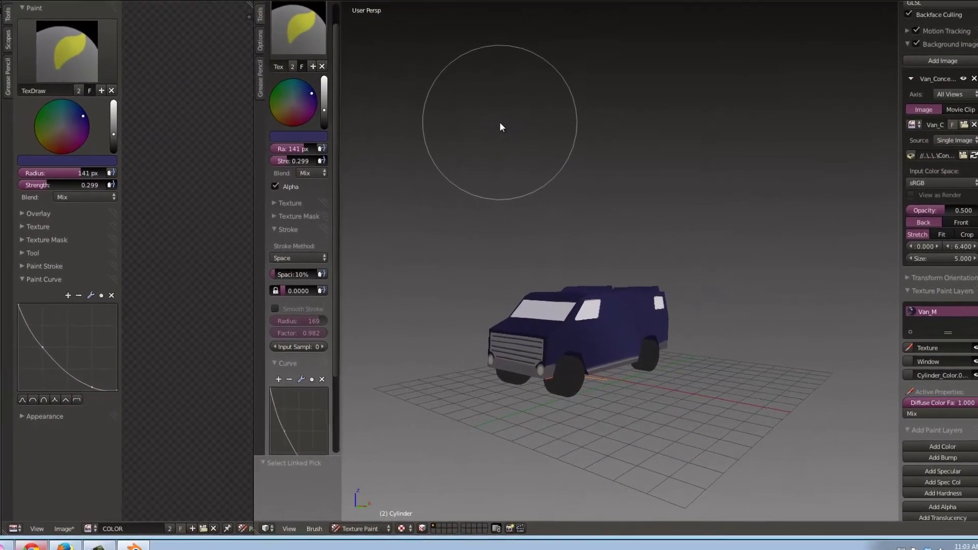